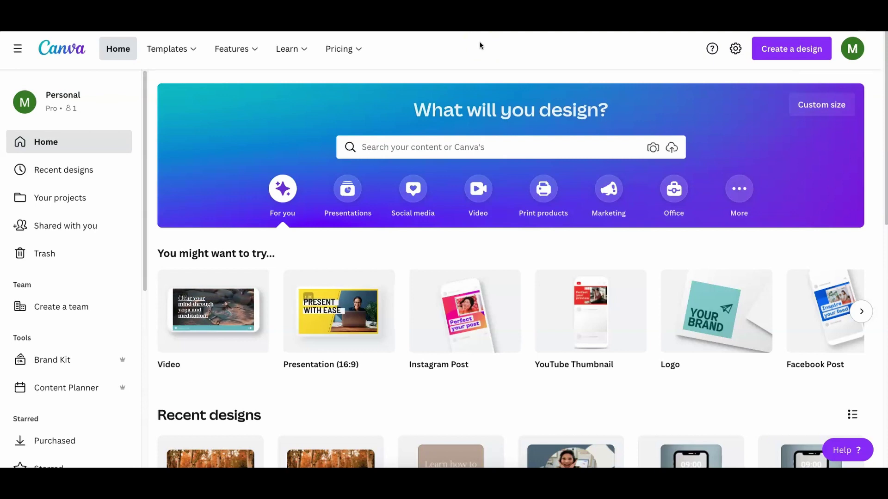
# Create a blank 16:9 Presentation design (1920 × 1080 px) from the Canva home page
pyautogui.moveTo(434, 325)
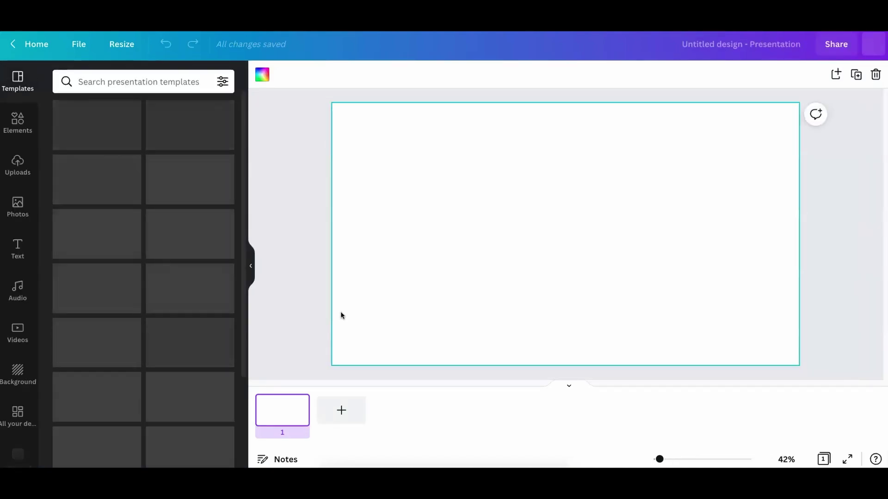
# Open Canva's recording studio through the ⋯ menu's Present and record option
pyautogui.click(342, 308)
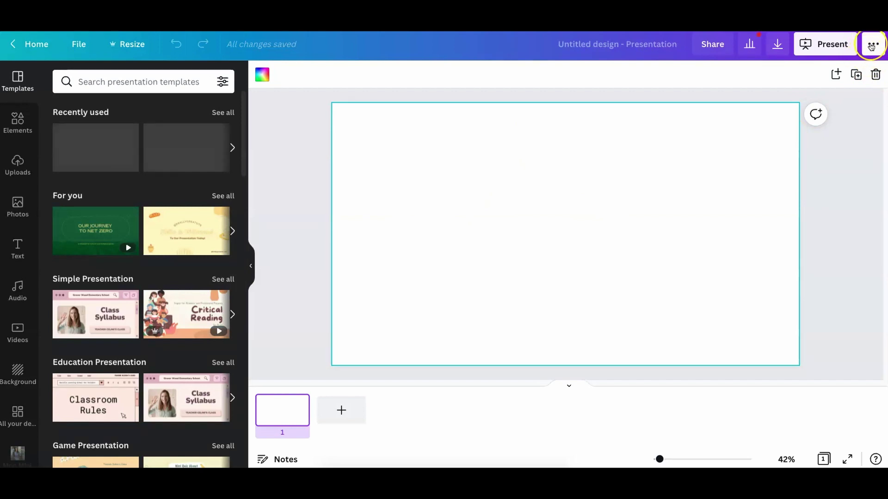
pyautogui.click(872, 44)
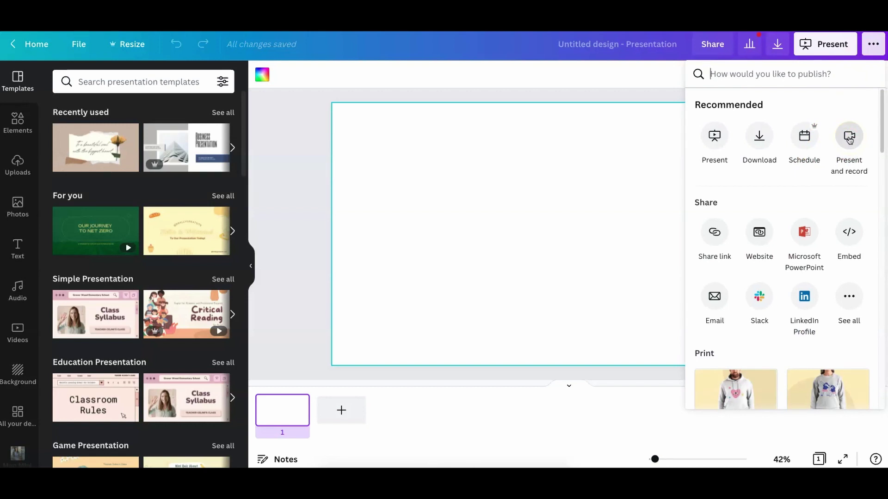
pyautogui.click(849, 137)
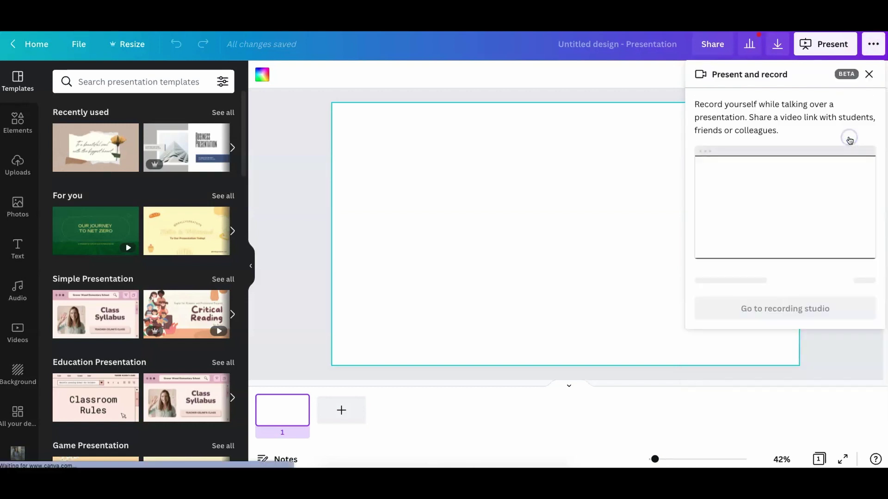
pyautogui.click(699, 286)
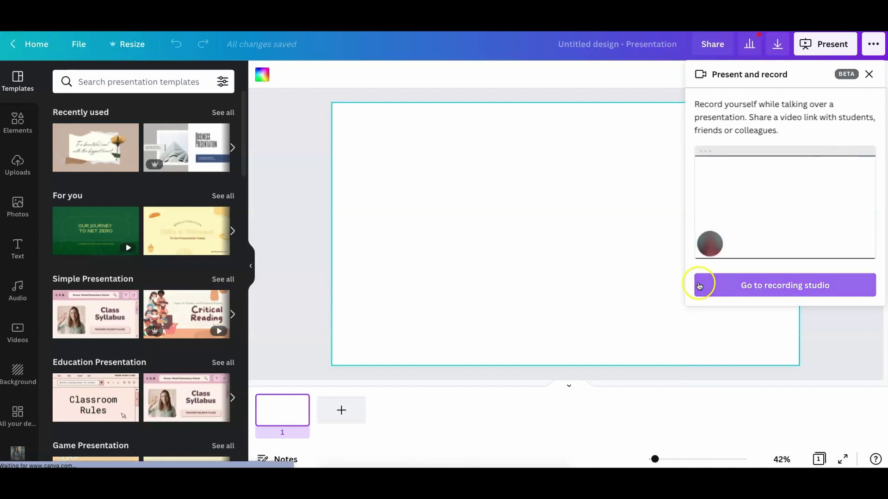
pyautogui.click(778, 288)
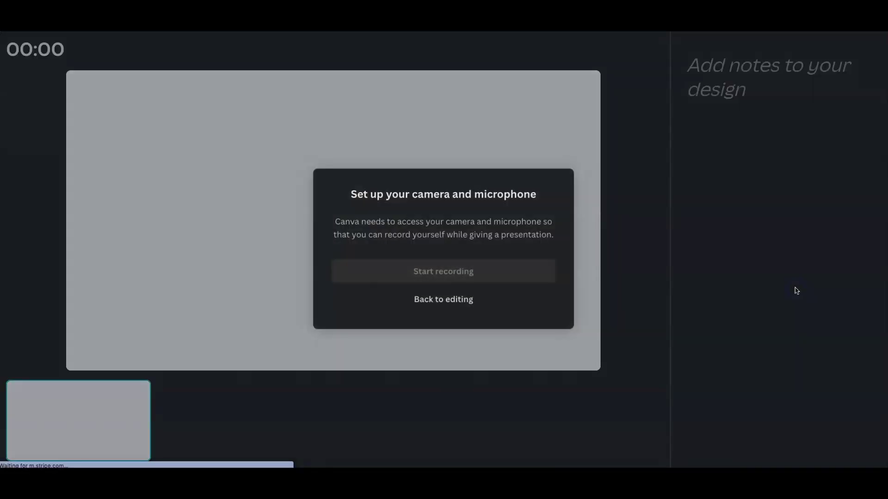
pyautogui.click(479, 279)
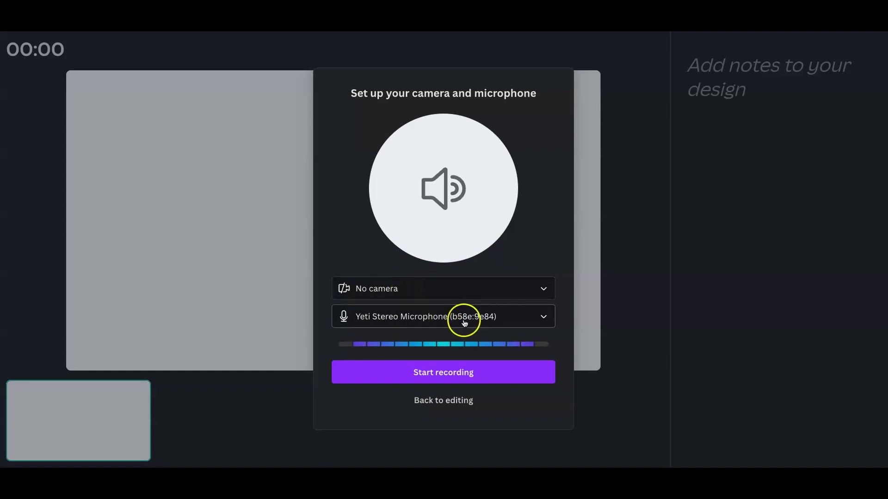
# Record a roughly 14-second voiceover with the Yeti Stereo Microphone and no camera
pyautogui.click(544, 318)
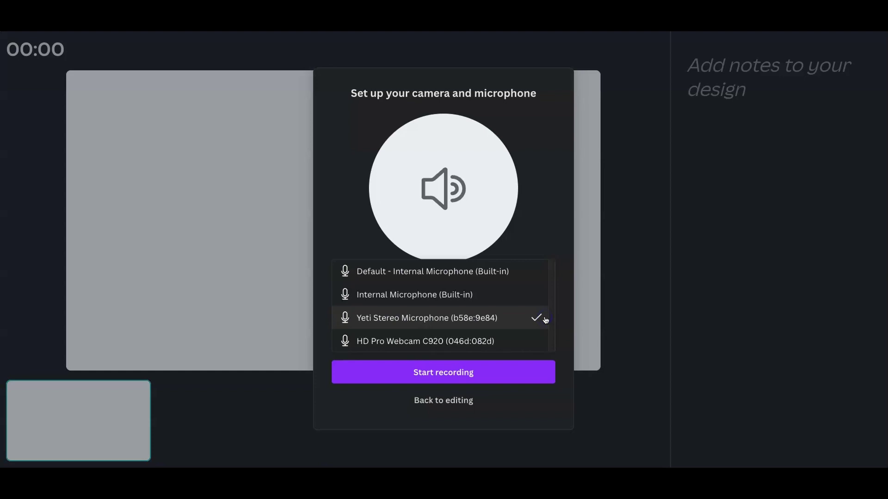
pyautogui.click(498, 318)
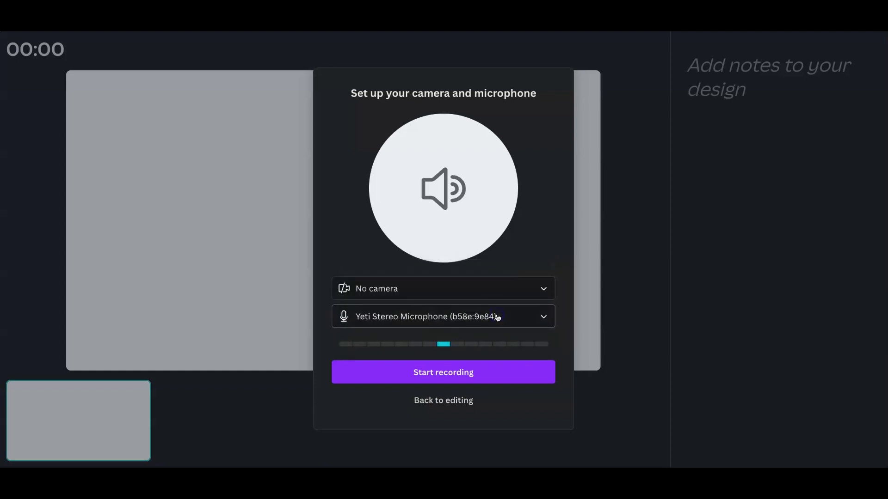
pyautogui.click(451, 374)
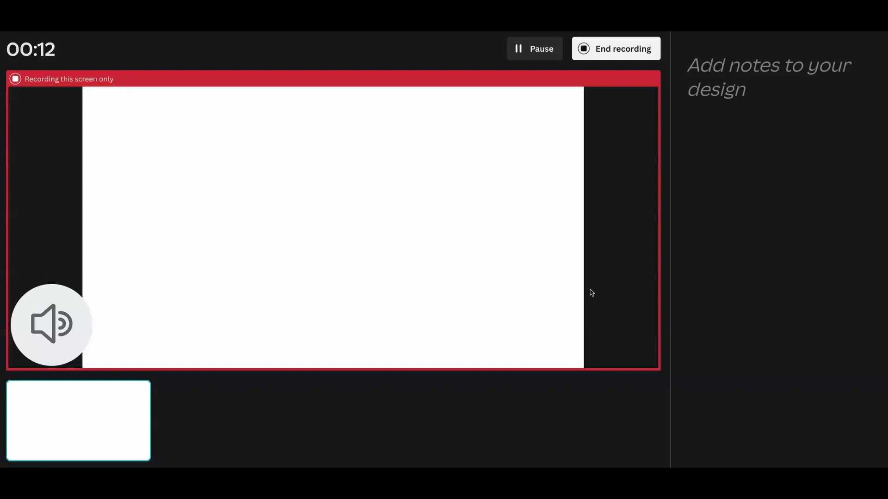
pyautogui.click(624, 49)
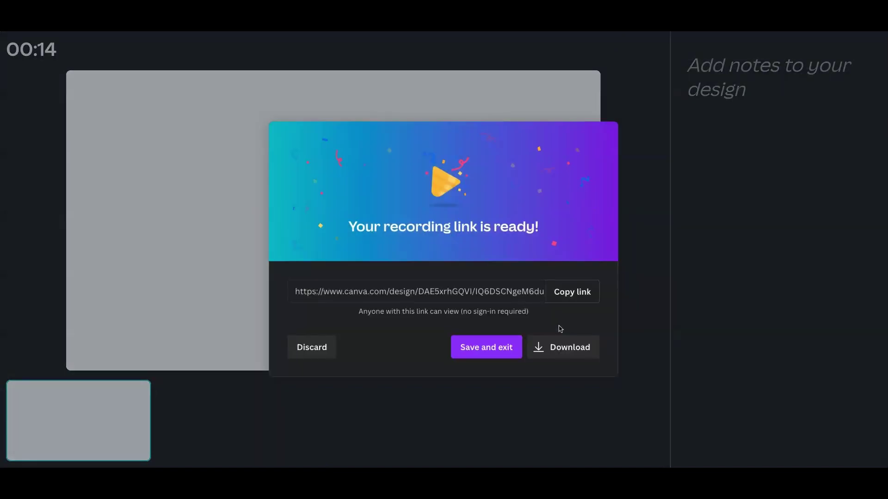
# End the 14-second recording and save it back to the presentation editor
pyautogui.click(485, 354)
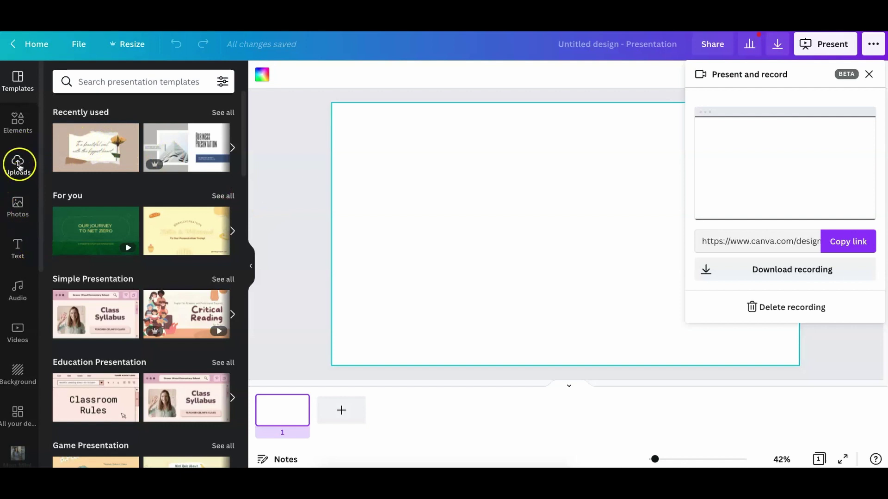
# Show uploaded audio files and play, then pause, the 0:14 voiceover recording
pyautogui.click(17, 164)
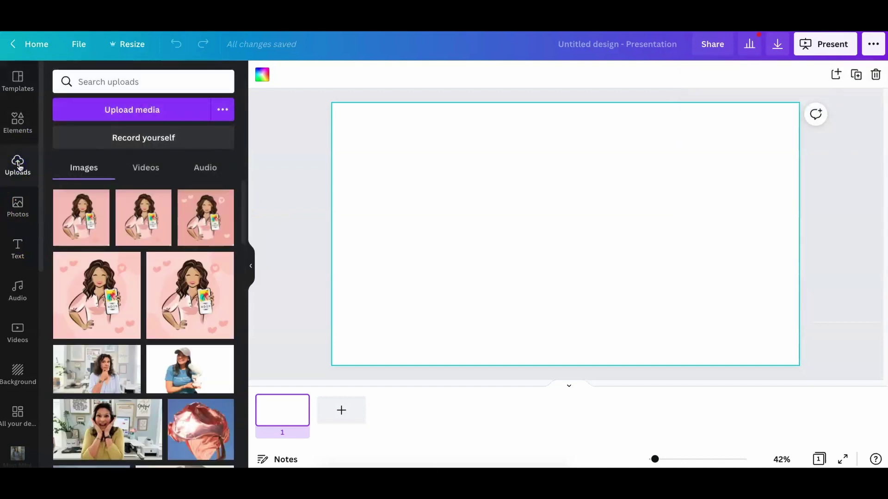
pyautogui.click(205, 165)
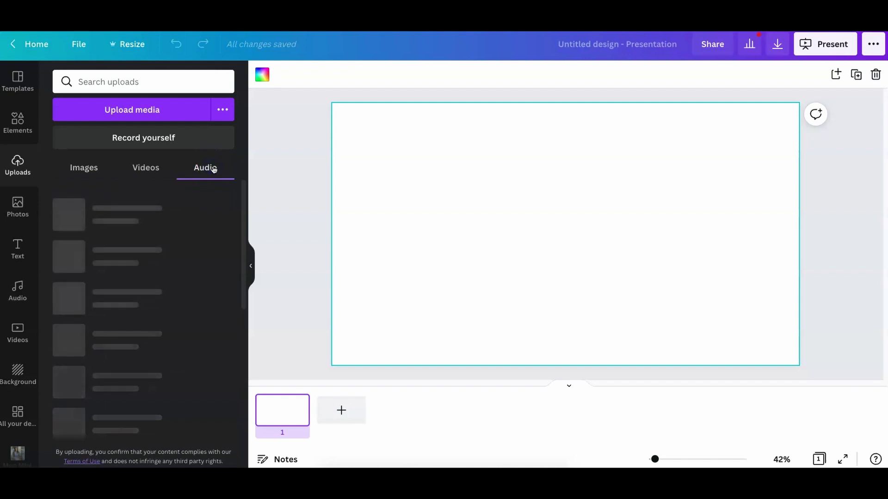
pyautogui.moveTo(186, 213)
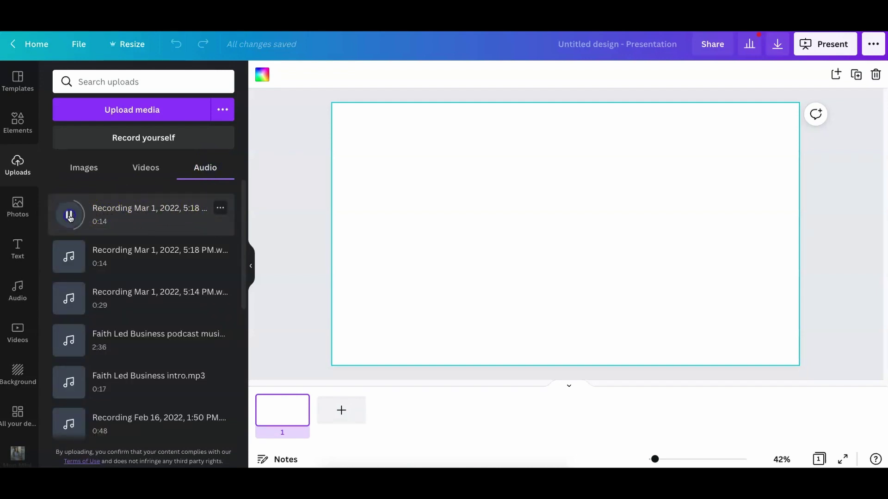
pyautogui.click(69, 215)
pyautogui.click(125, 214)
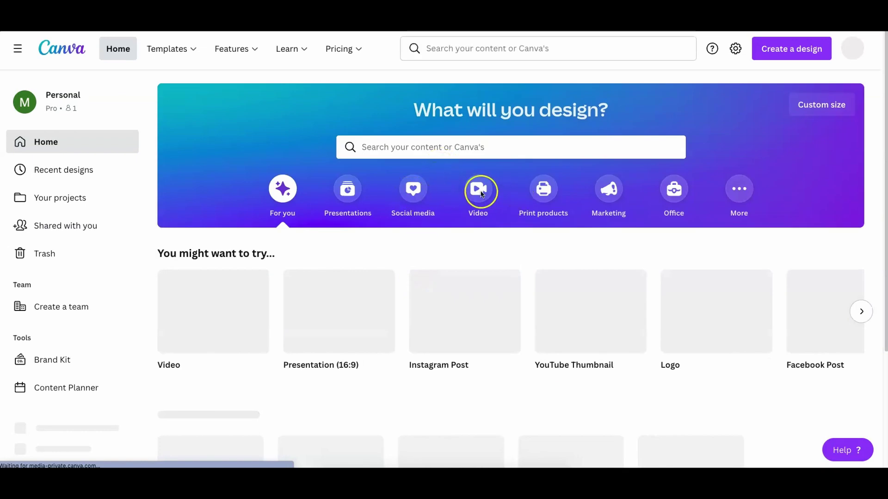
# Create a blank YouTube video and fill its first page with the 11.8-second autumn birch forest clip
pyautogui.click(480, 191)
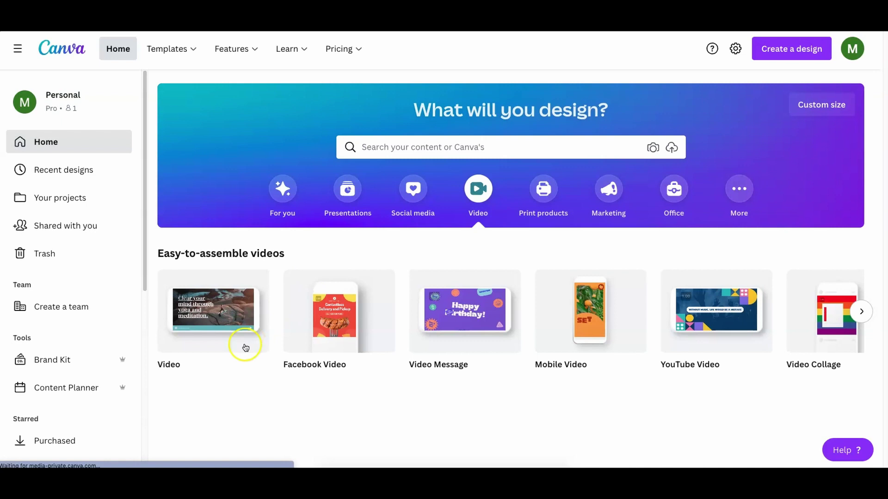
pyautogui.moveTo(223, 329)
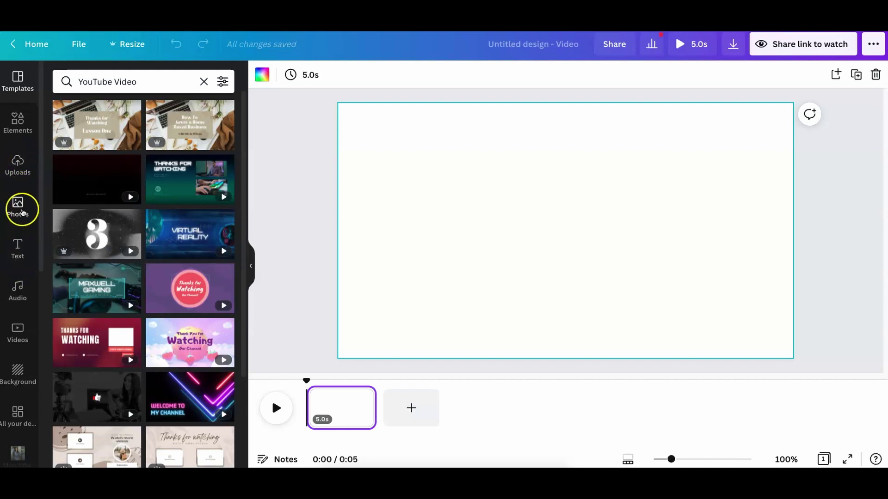
pyautogui.click(15, 330)
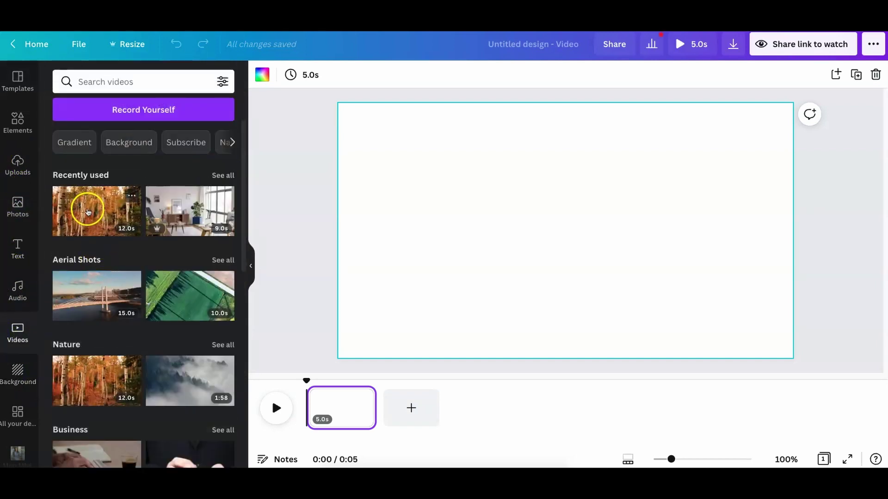
pyautogui.moveTo(88, 206); pyautogui.dragTo(346, 190)
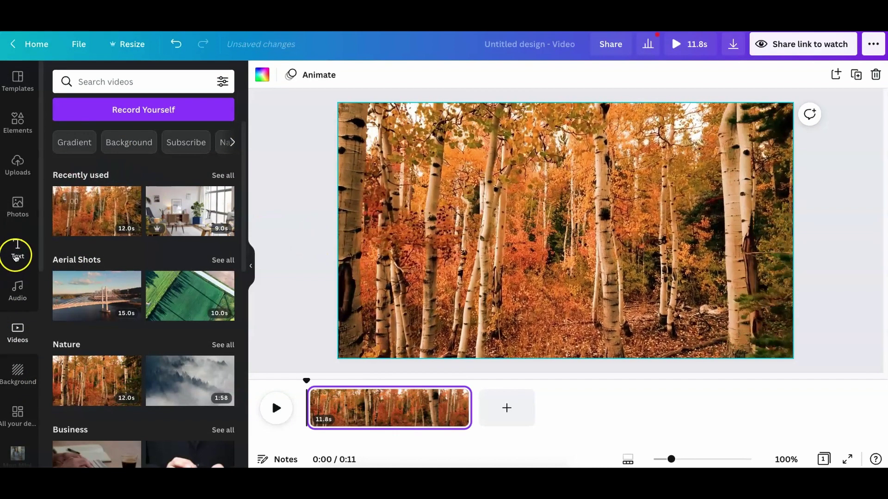
pyautogui.click(17, 250)
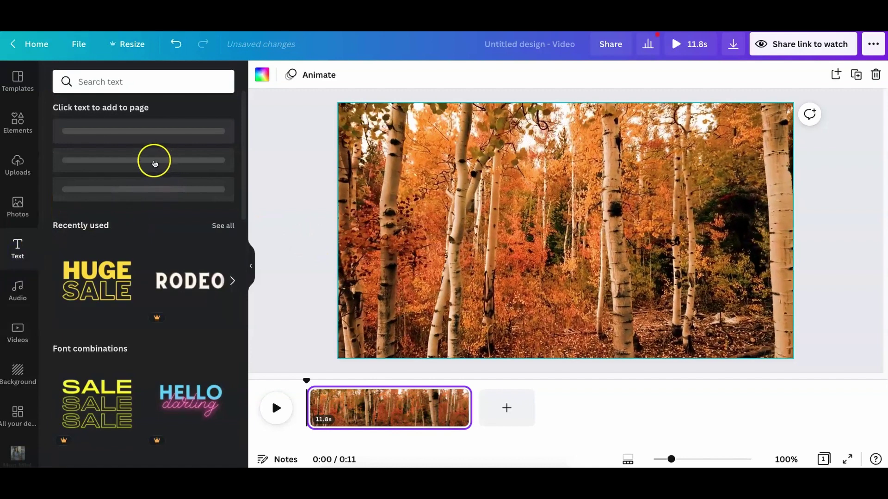
# Add a 'Move forward with God' subheading at size 56.7, centred over the forest clip
pyautogui.moveTo(124, 172); pyautogui.dragTo(527, 212)
pyautogui.doubleClick(523, 212)
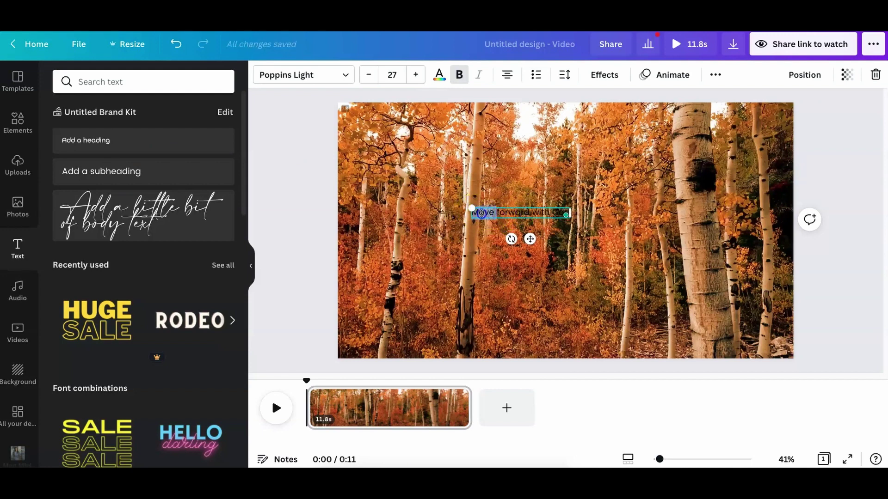
pyautogui.moveTo(460, 202); pyautogui.dragTo(361, 179)
pyautogui.click(457, 207)
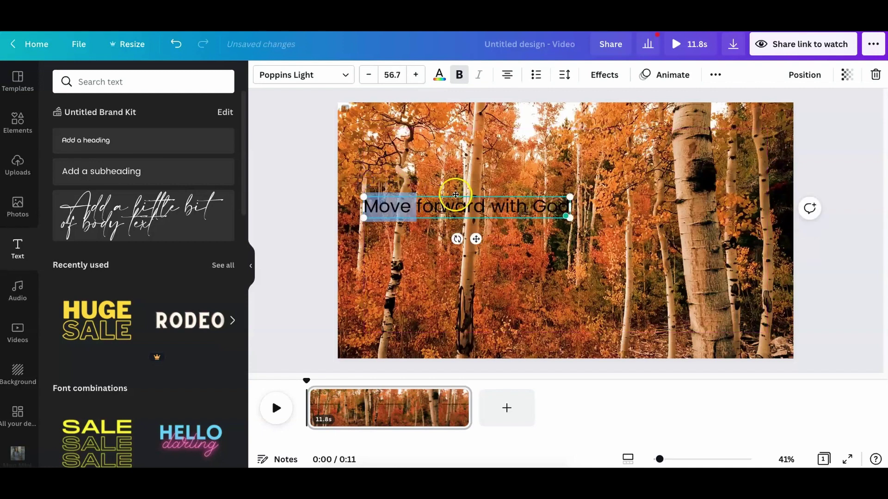
pyautogui.moveTo(457, 207); pyautogui.dragTo(550, 230)
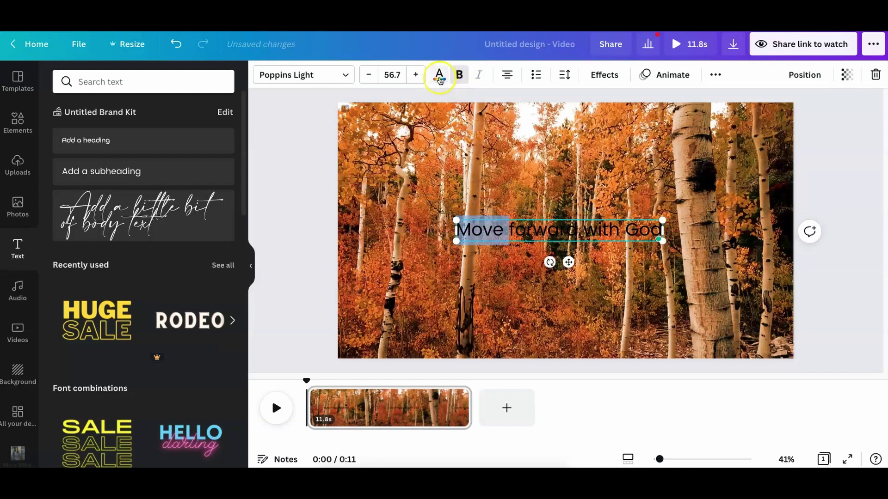
# Colour the whole 'Move forward with God' line white from Document Colors
pyautogui.click(440, 75)
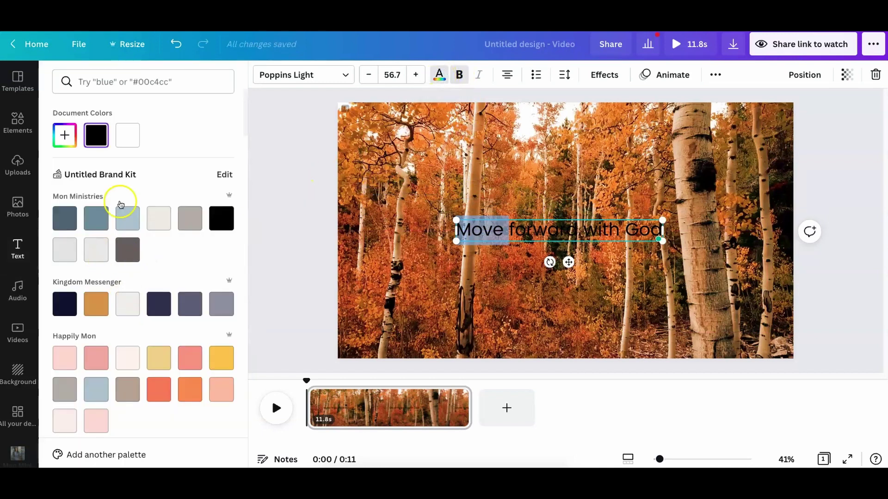
pyautogui.click(130, 138)
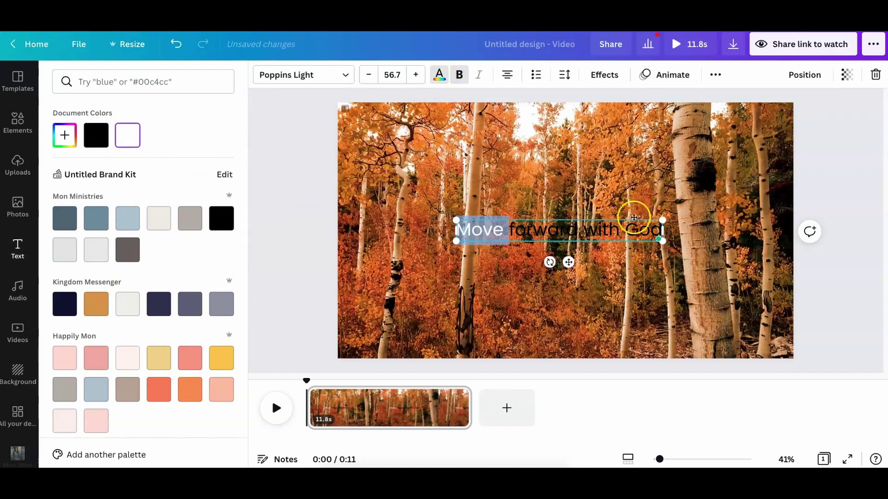
pyautogui.tripleClick(569, 230)
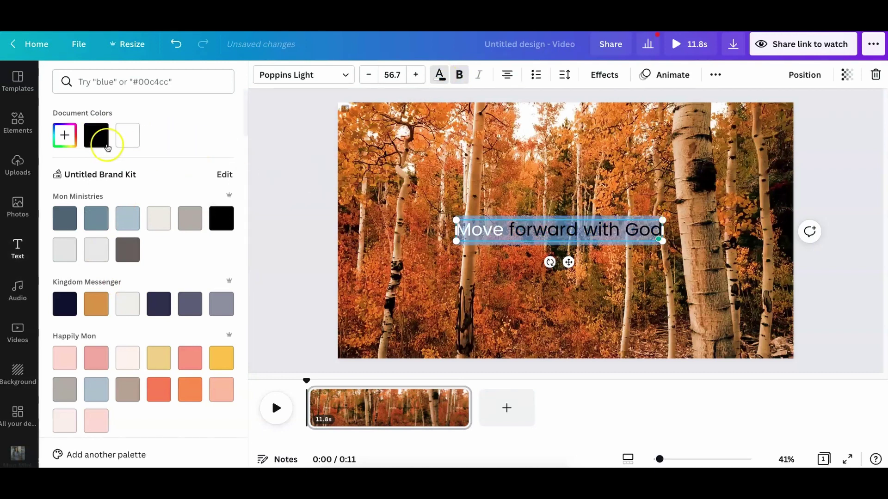
pyautogui.click(126, 139)
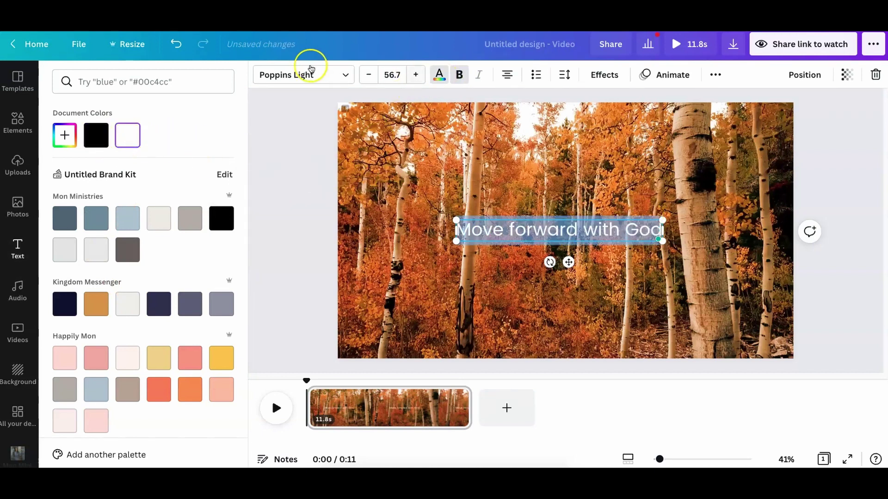
# Set the caption in the Brand Regular serif font
pyautogui.click(342, 76)
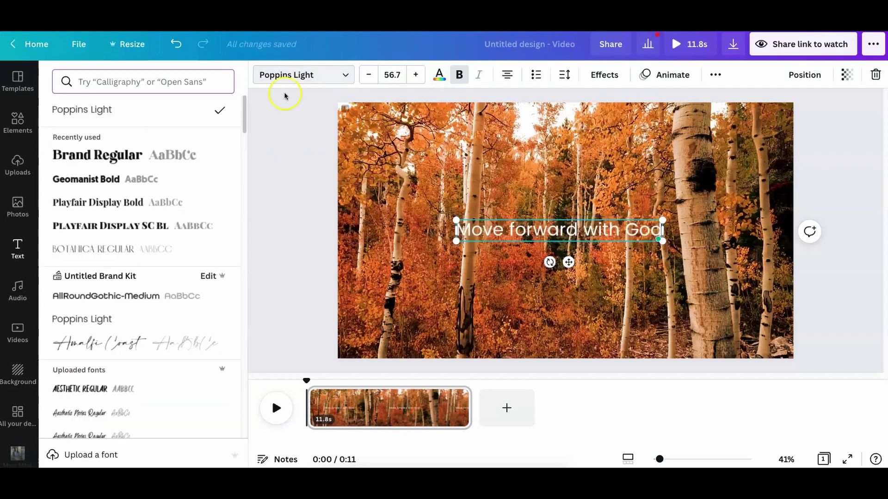
pyautogui.click(121, 155)
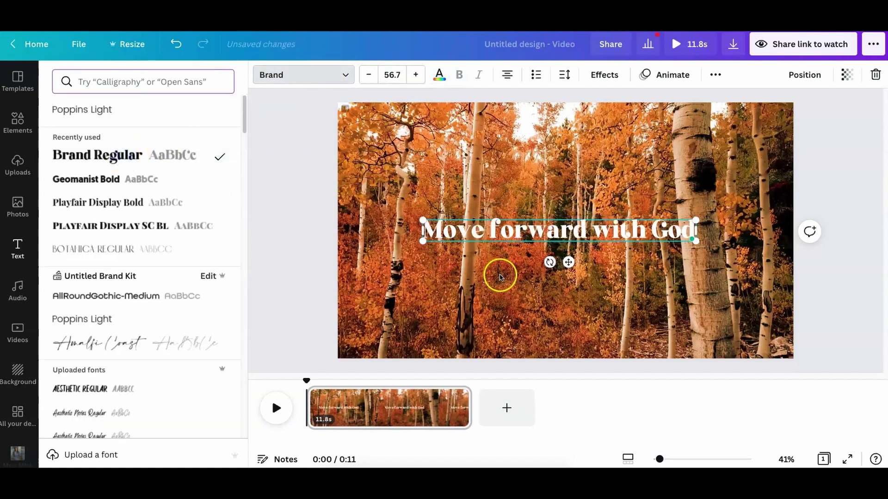
pyautogui.press('Escape')
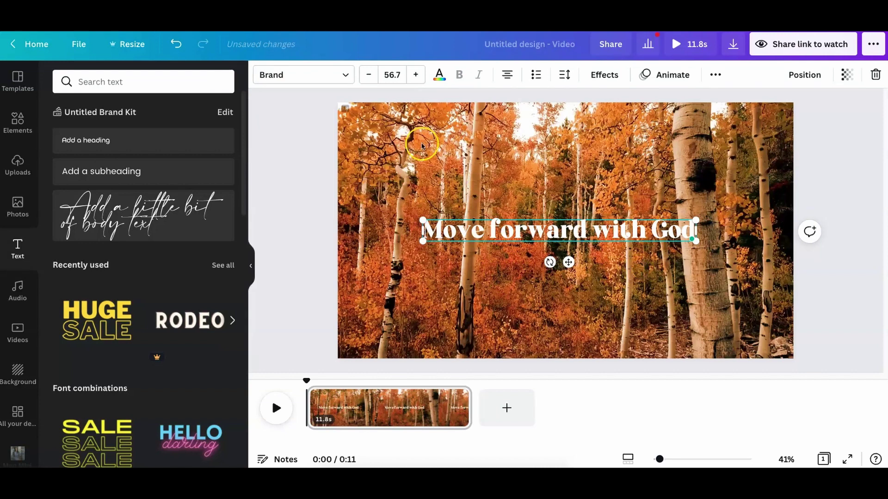
# Apply the Simple writing Typewriter animation to the 'Move forward with God' caption
pyautogui.click(661, 75)
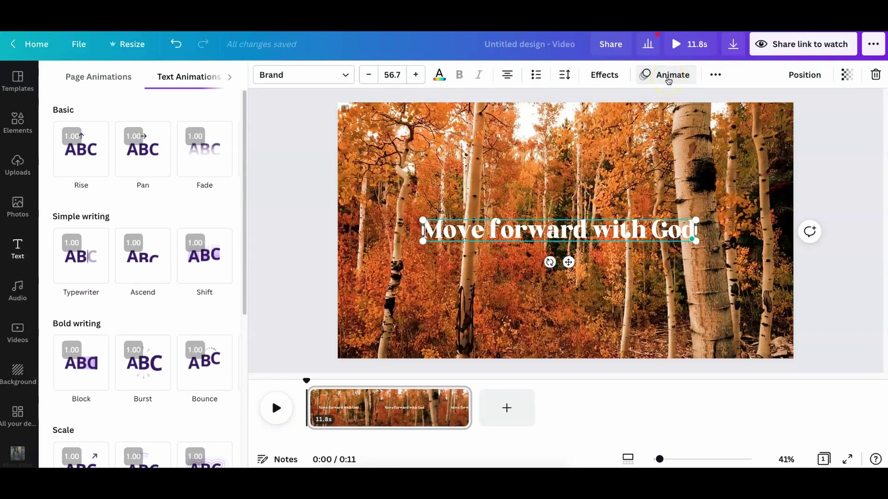
pyautogui.click(89, 263)
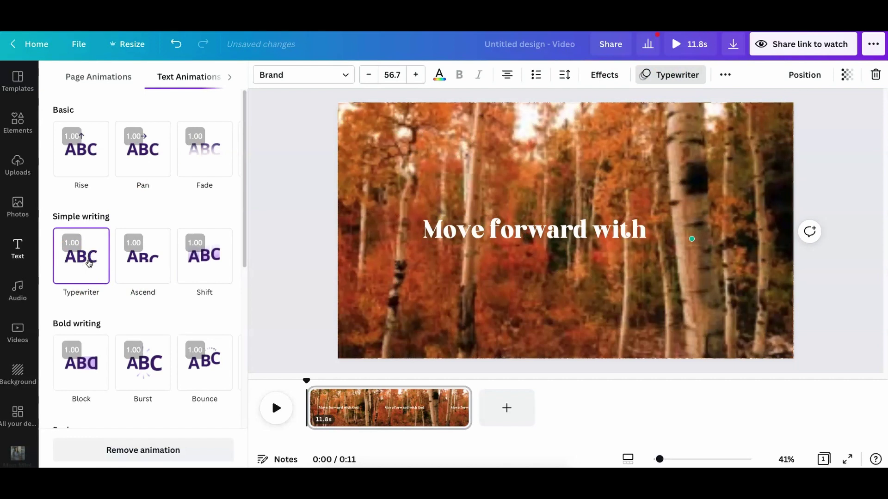
pyautogui.click(286, 217)
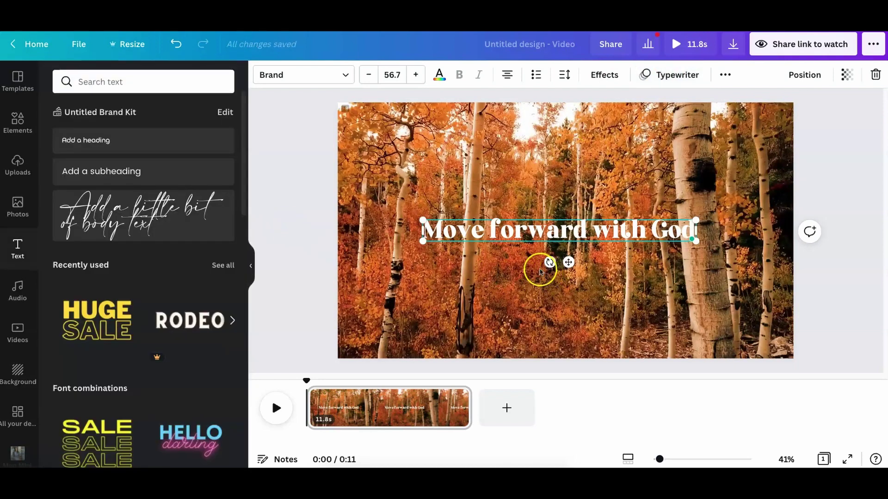
# Add the 14-second voiceover as an audio track and append a 2.2-second second page
pyautogui.click(17, 162)
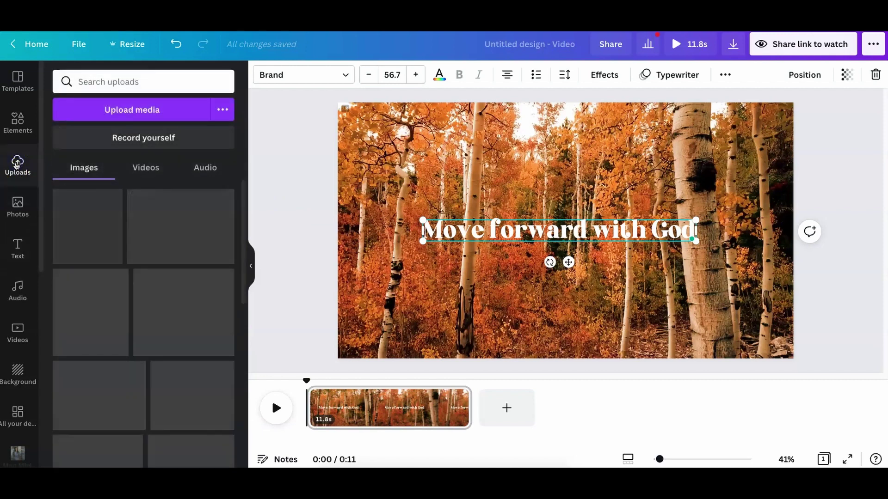
pyautogui.click(214, 167)
pyautogui.click(130, 213)
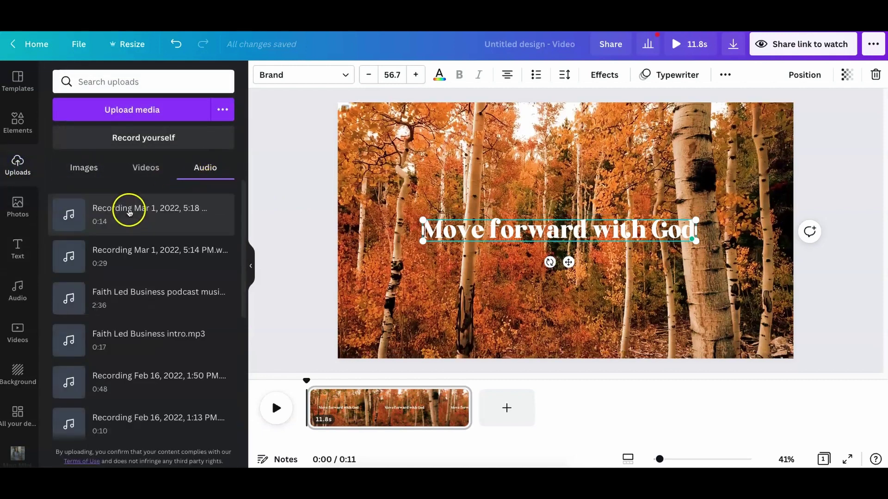
pyautogui.moveTo(127, 211)
pyautogui.mouseDown()
pyautogui.moveTo(199, 250)
pyautogui.moveTo(333, 376)
pyautogui.moveTo(340, 445)
pyautogui.moveTo(353, 432)
pyautogui.moveTo(453, 424)
pyautogui.mouseUp()
pyautogui.click(314, 446)
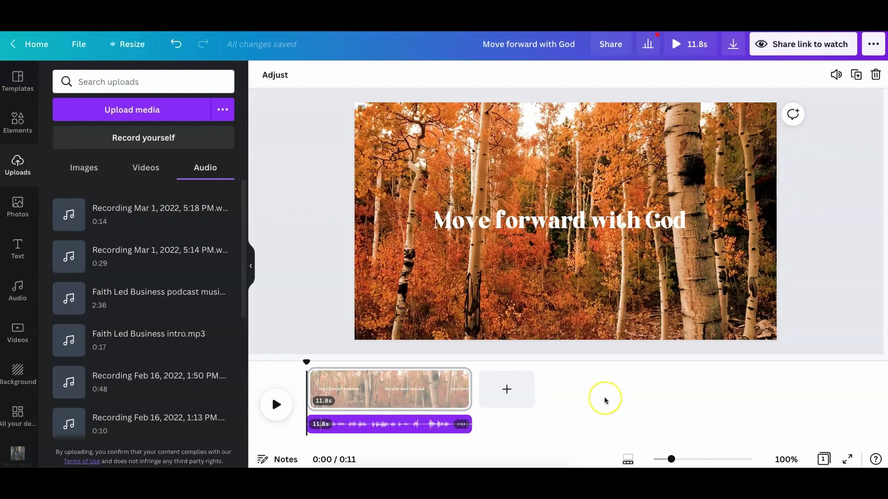
pyautogui.click(507, 389)
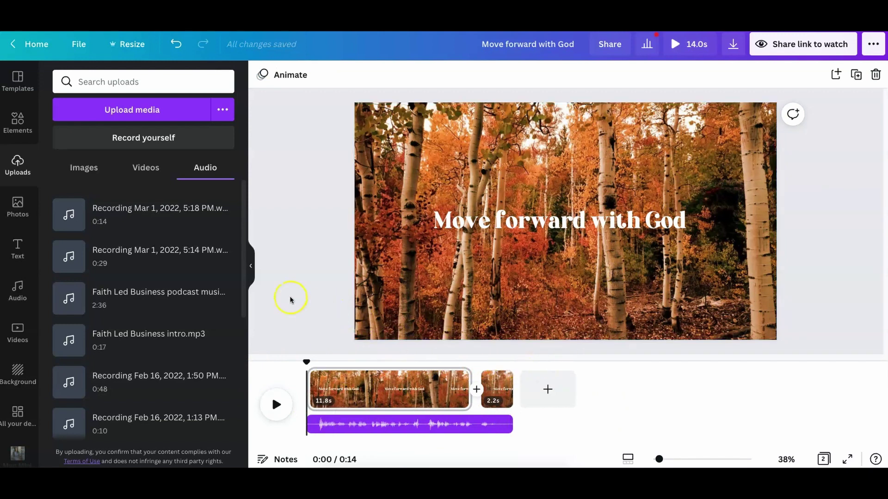
# Place the YouTube Video countdown template first and the red Thanks for Watching template last
pyautogui.click(20, 80)
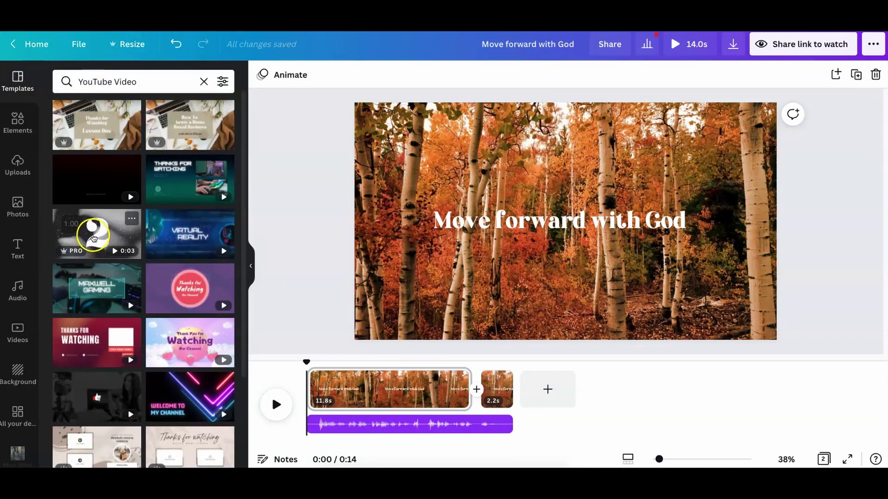
pyautogui.moveTo(93, 237); pyautogui.dragTo(304, 399)
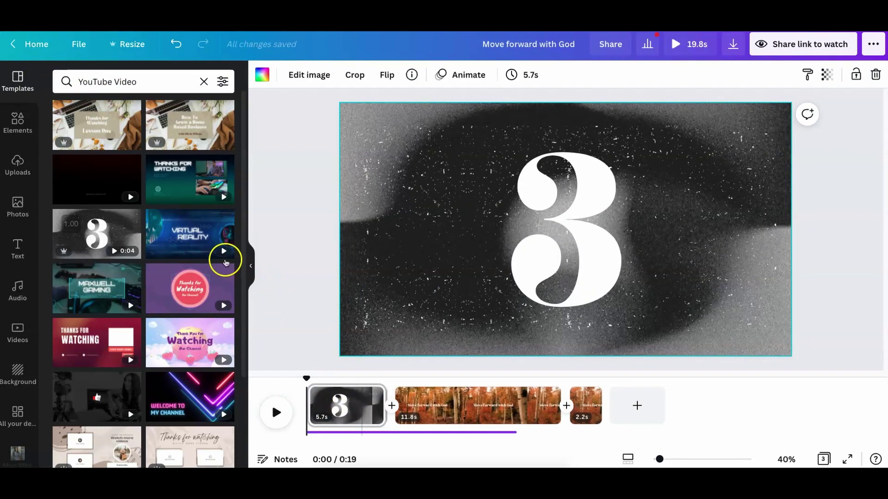
pyautogui.scroll(-1, 209, 269)
pyautogui.scroll(-2, 209, 269)
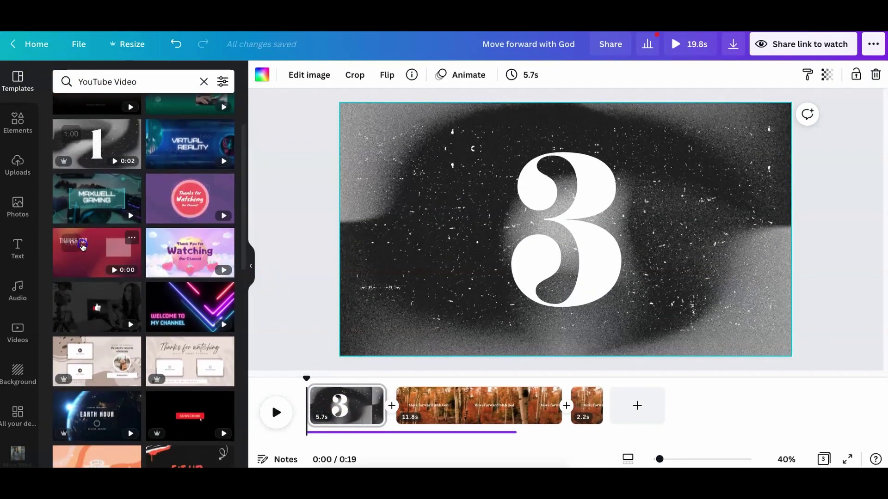
pyautogui.moveTo(95, 254); pyautogui.dragTo(645, 416)
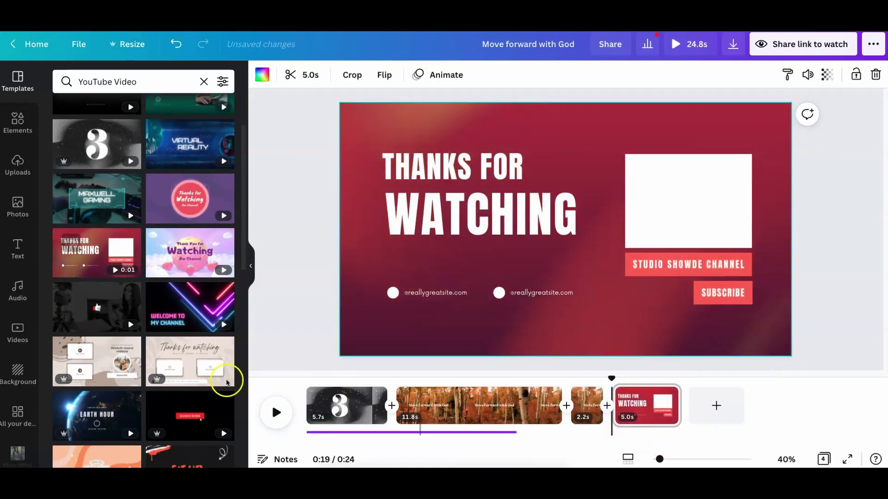
# Play the preview from the countdown page, then stop playback
pyautogui.click(280, 408)
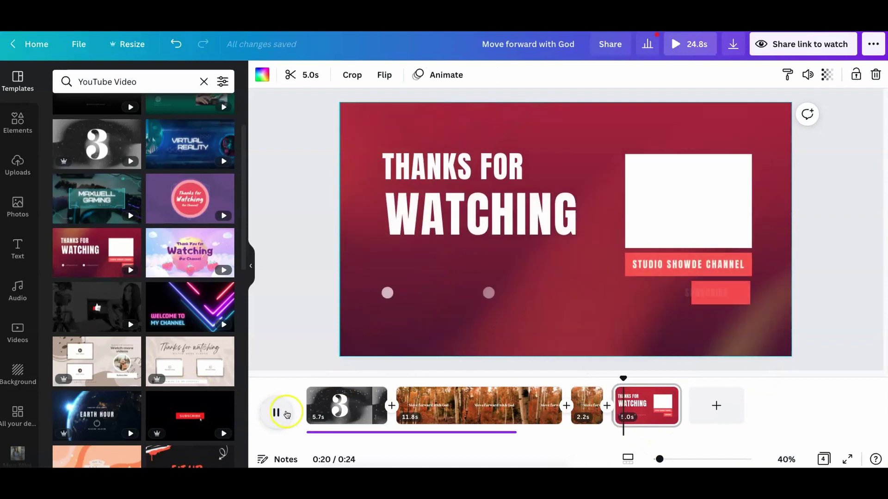
pyautogui.click(311, 417)
pyautogui.click(285, 418)
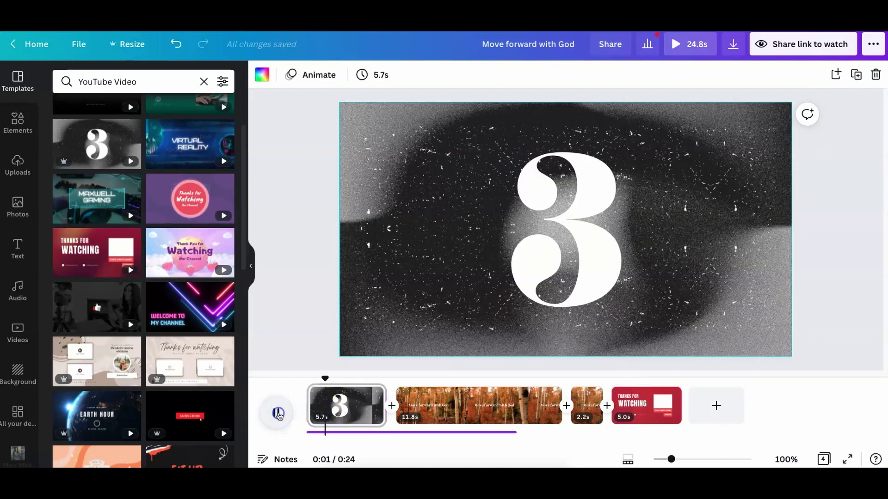
pyautogui.click(278, 414)
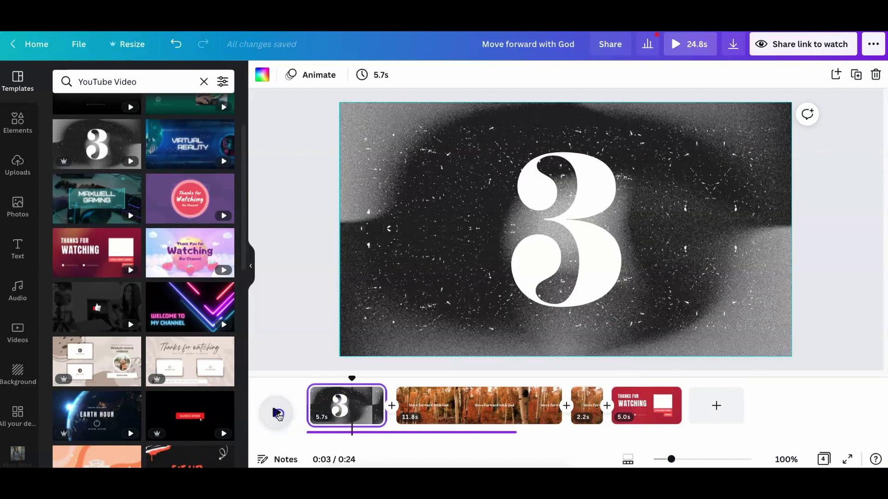
# Slide the voiceover audio track right so it starts at 5.7s
pyautogui.click(386, 434)
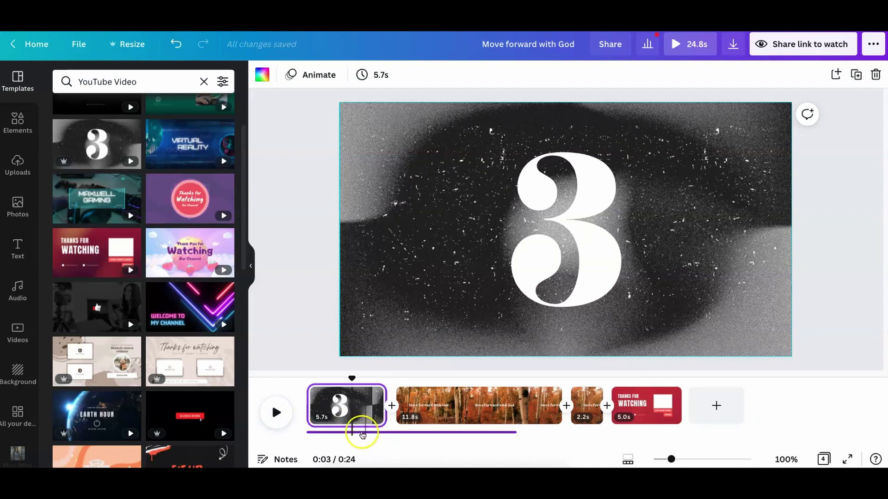
pyautogui.click(376, 432)
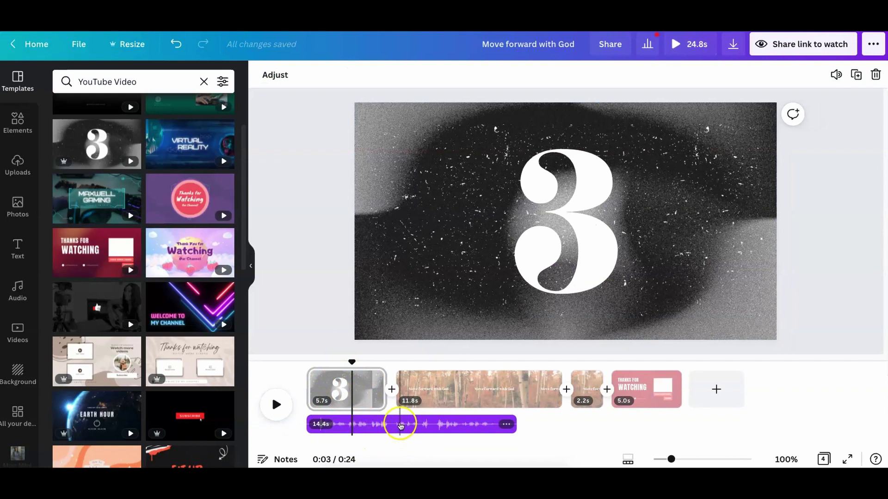
pyautogui.moveTo(402, 428); pyautogui.dragTo(477, 421)
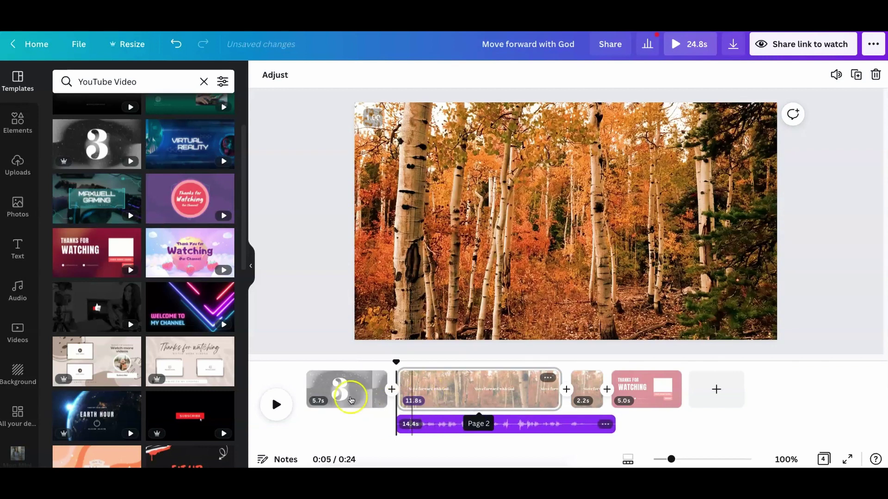
pyautogui.click(396, 363)
pyautogui.moveTo(396, 361); pyautogui.dragTo(307, 361)
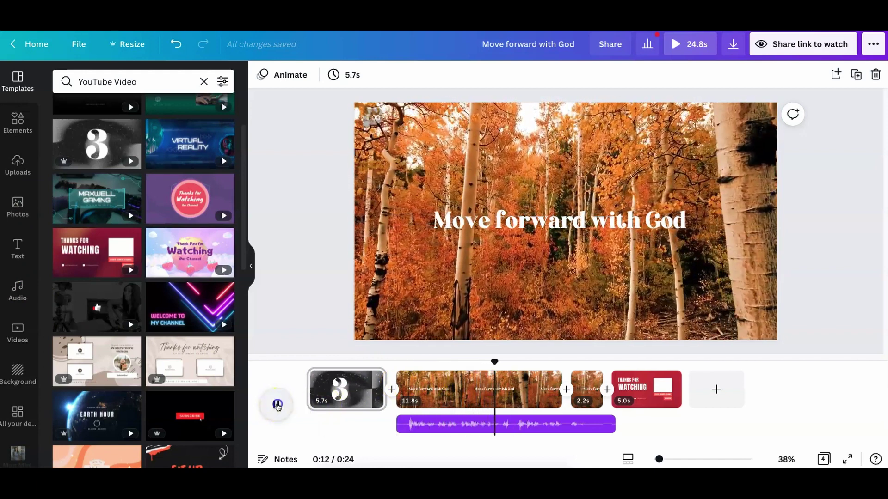
pyautogui.click(276, 407)
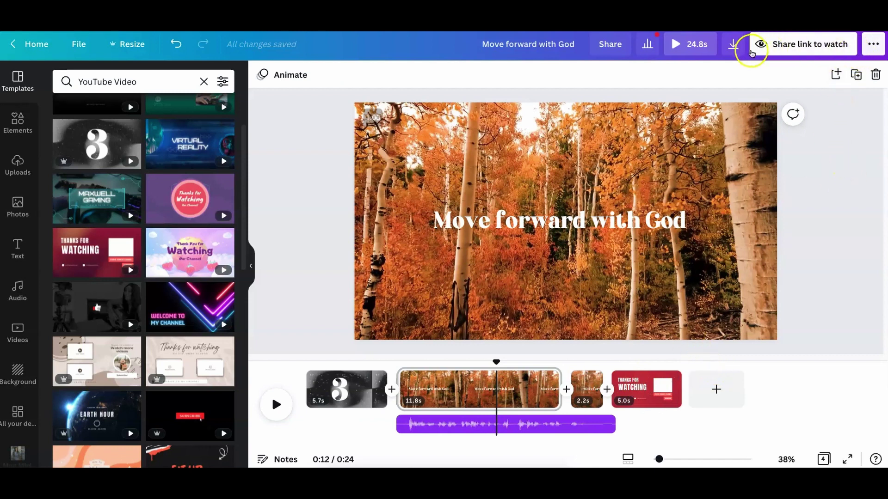
# Download all four pages as an MP4 Video
pyautogui.click(735, 46)
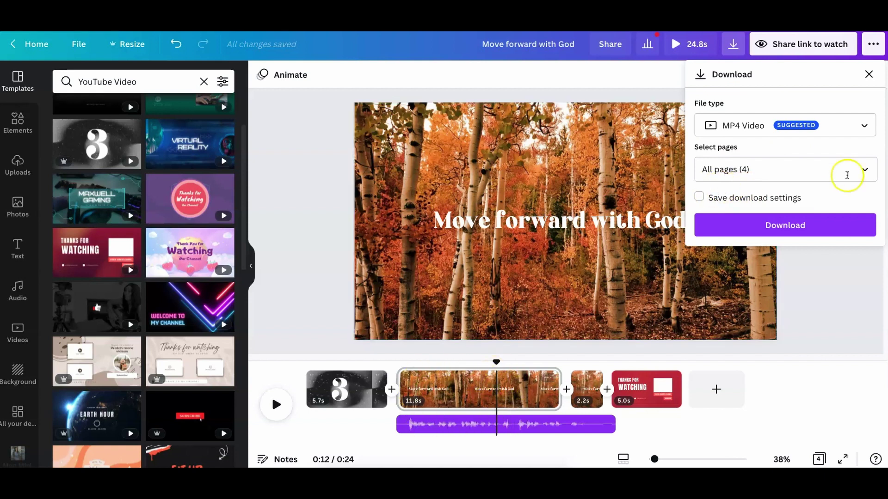
pyautogui.click(864, 173)
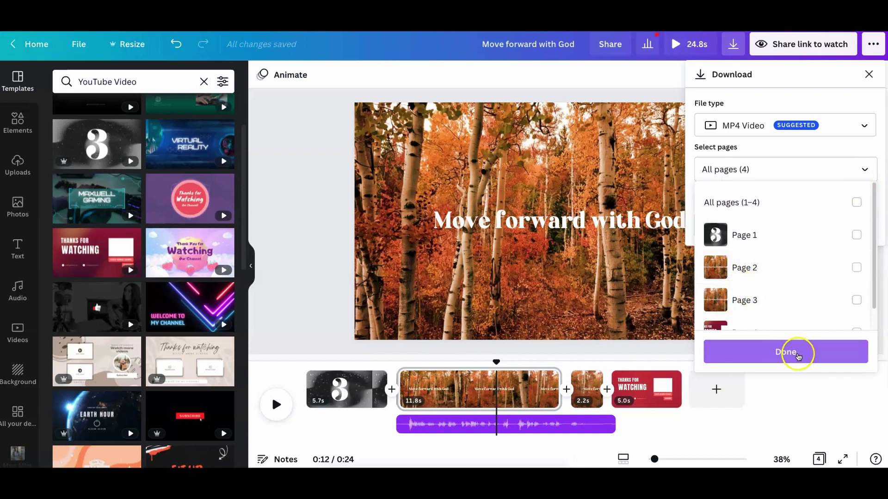
pyautogui.click(797, 355)
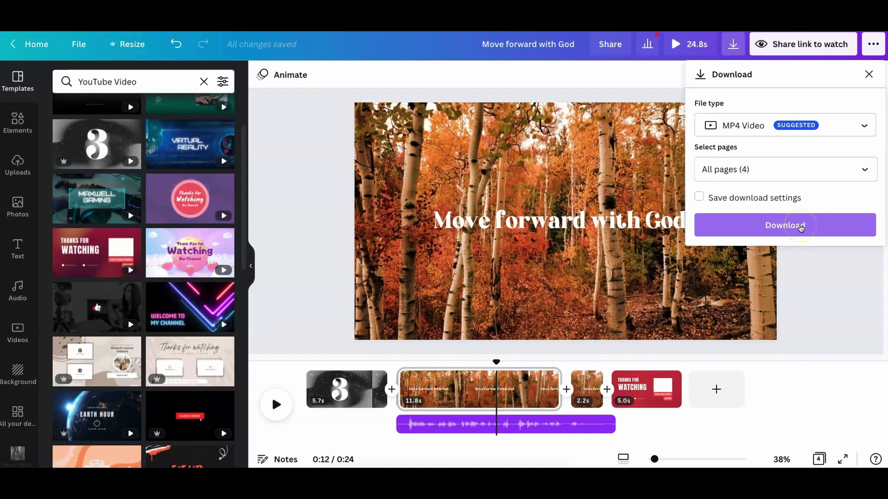
pyautogui.click(800, 226)
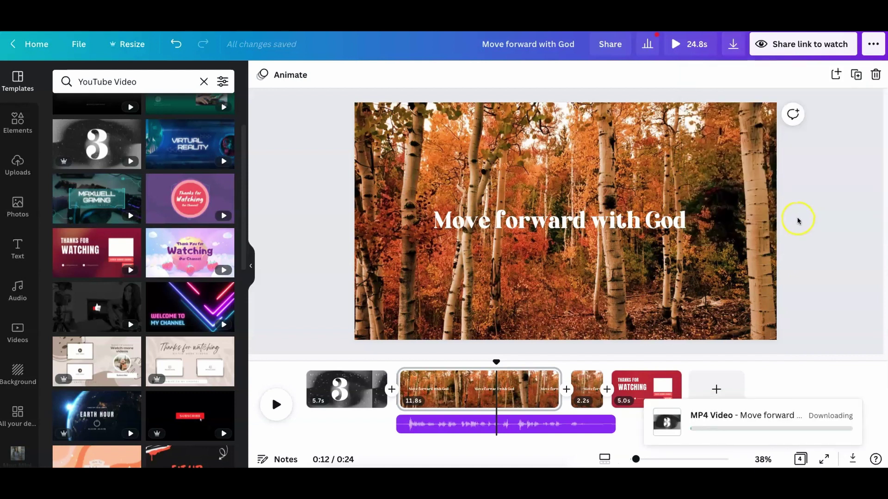